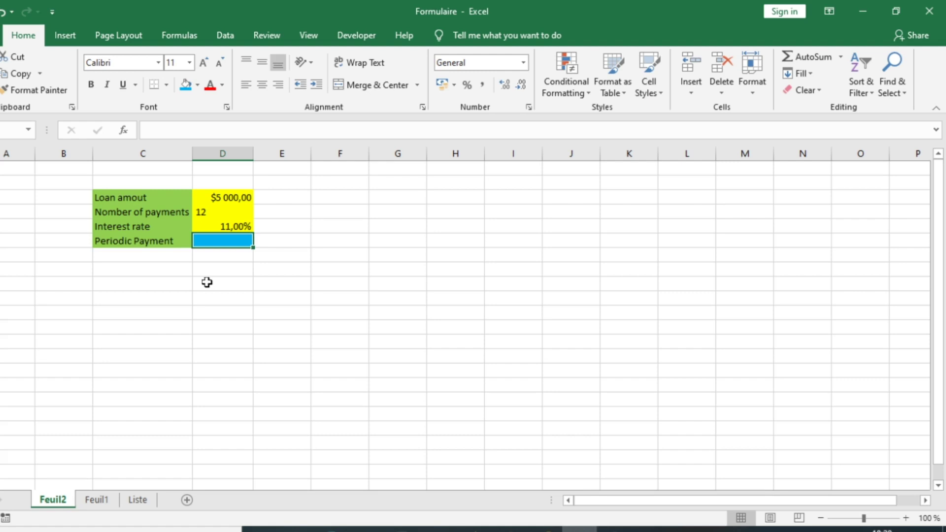
Change the number of payments in D4 from 12 to 60, then select the Periodic Payment cell
click(226, 197)
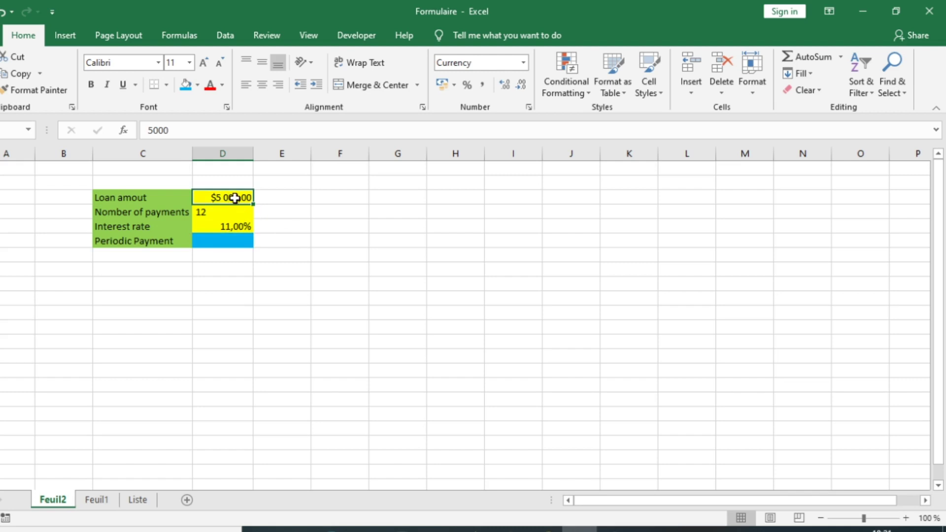
click(151, 215)
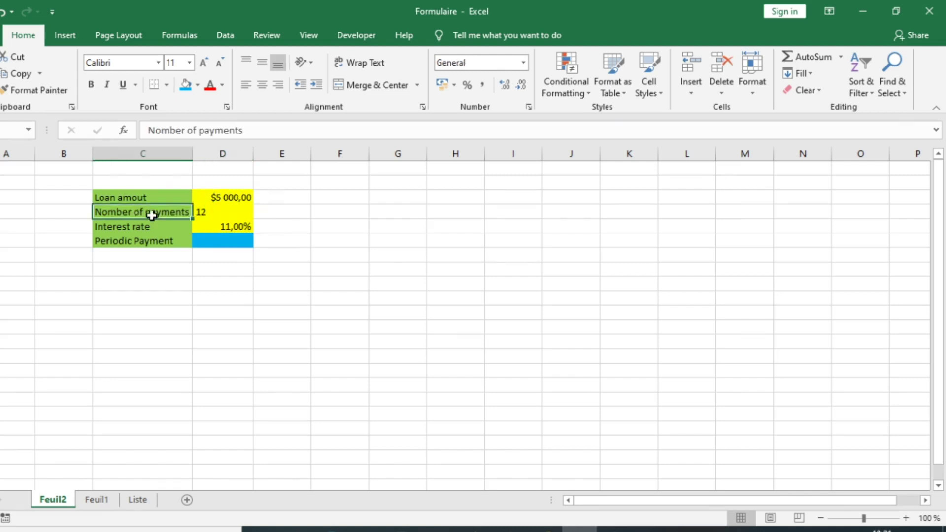
click(206, 213)
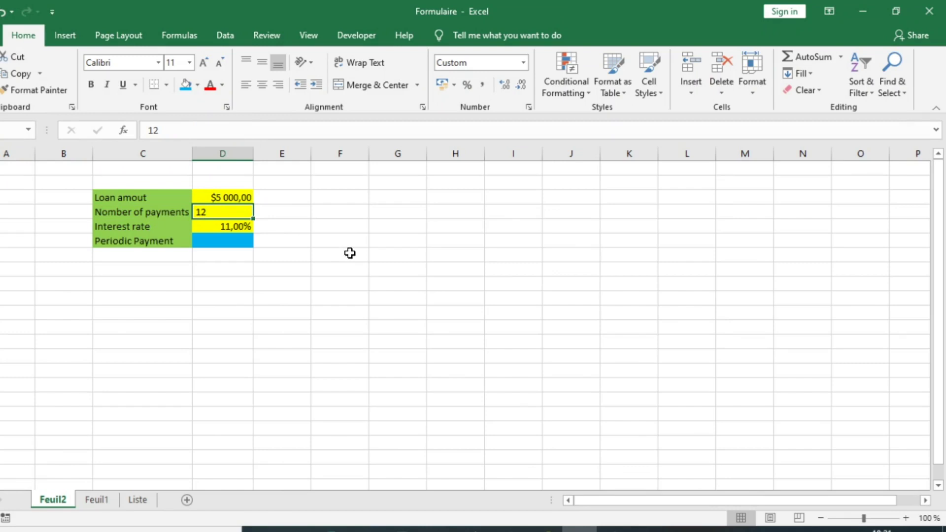
text(60)
key(Return)
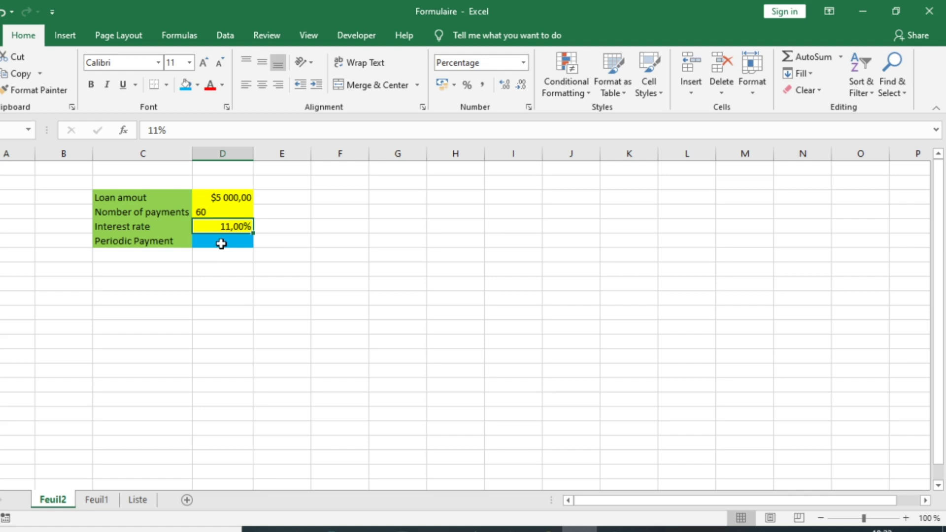
click(221, 241)
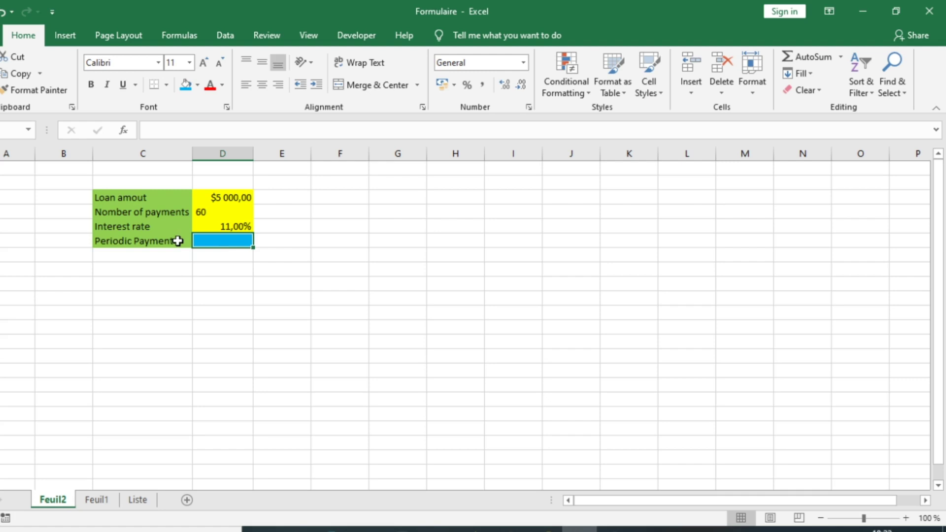
Insert the PMT function from the Financial category into the Periodic Payment cell
click(180, 36)
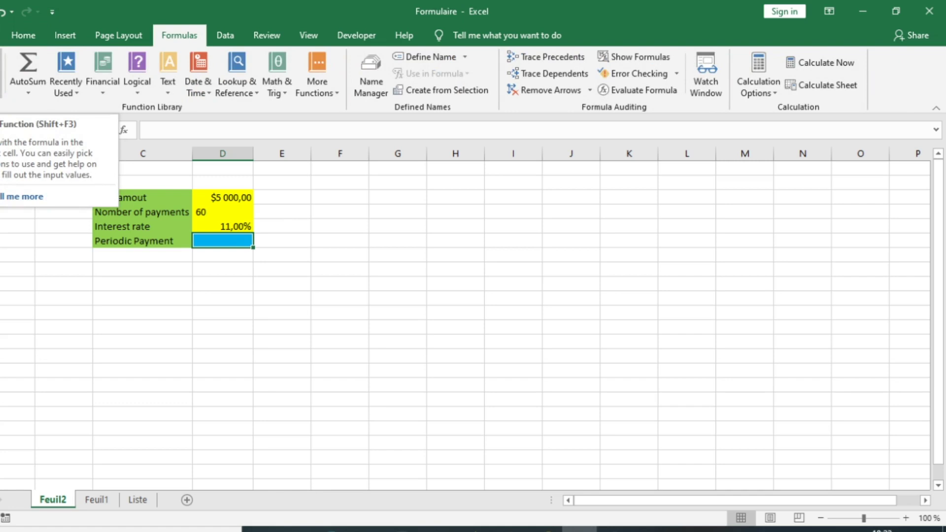
click(123, 130)
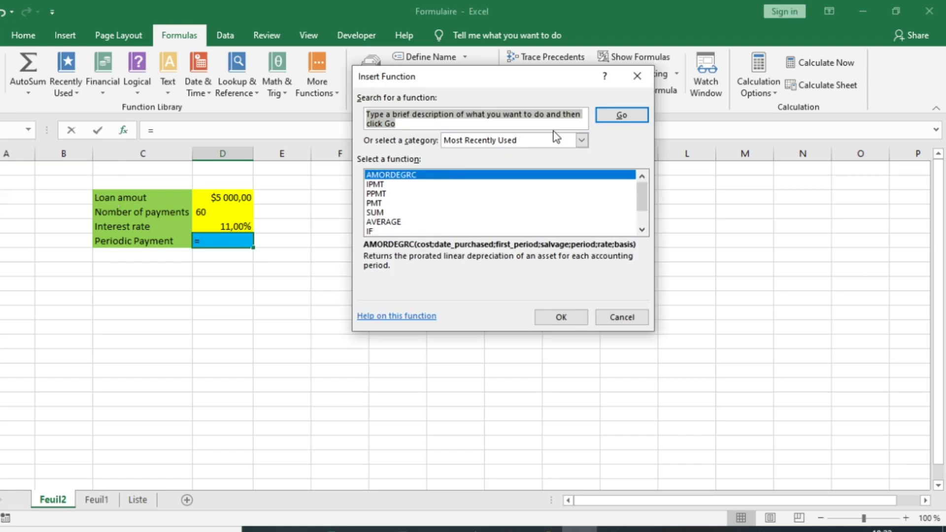
click(582, 141)
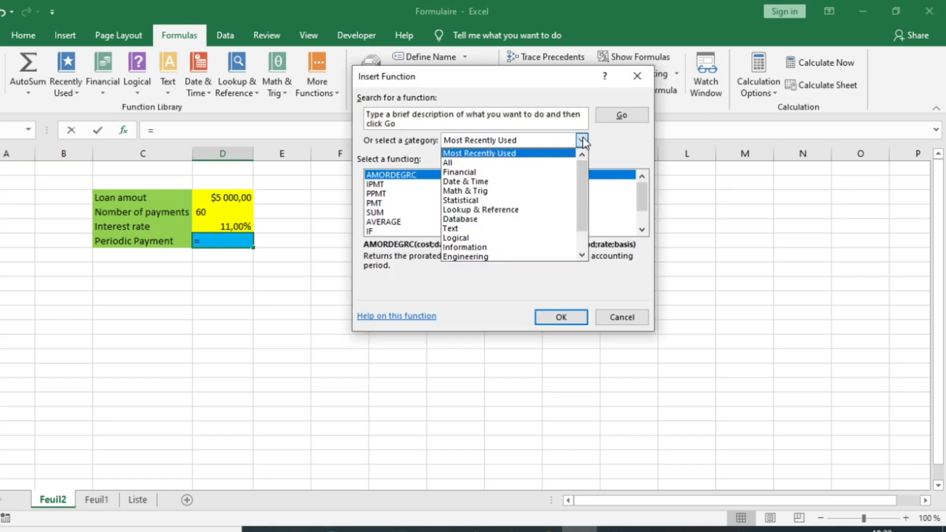
click(480, 172)
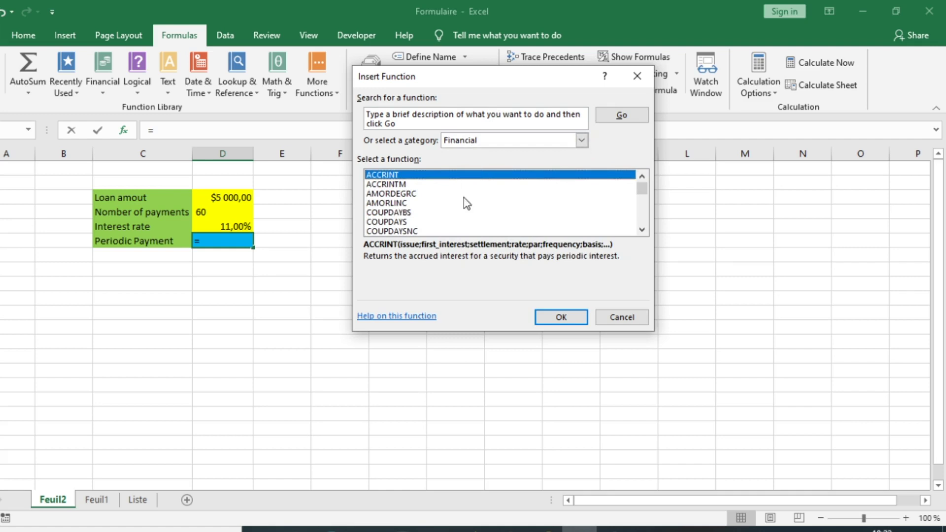
scroll(464, 199, down, 7)
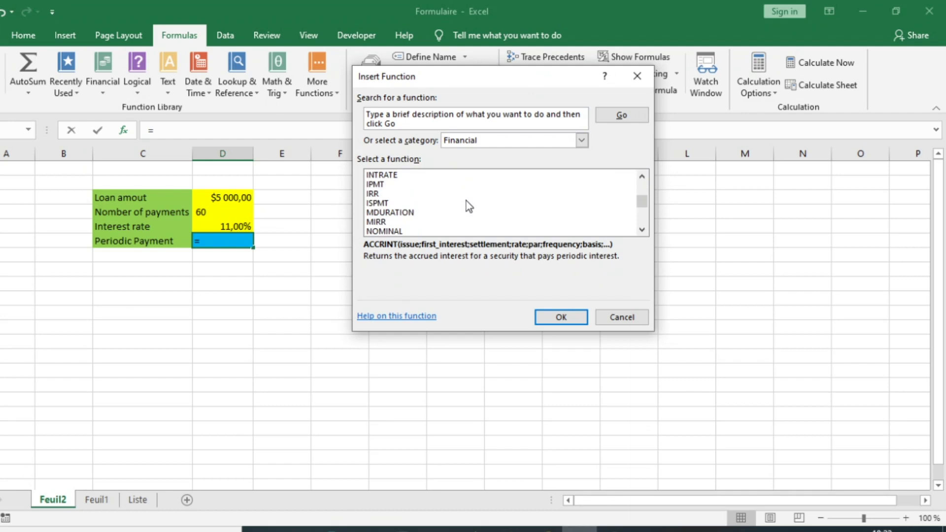
scroll(466, 202, down, 8)
scroll(466, 199, up, 4)
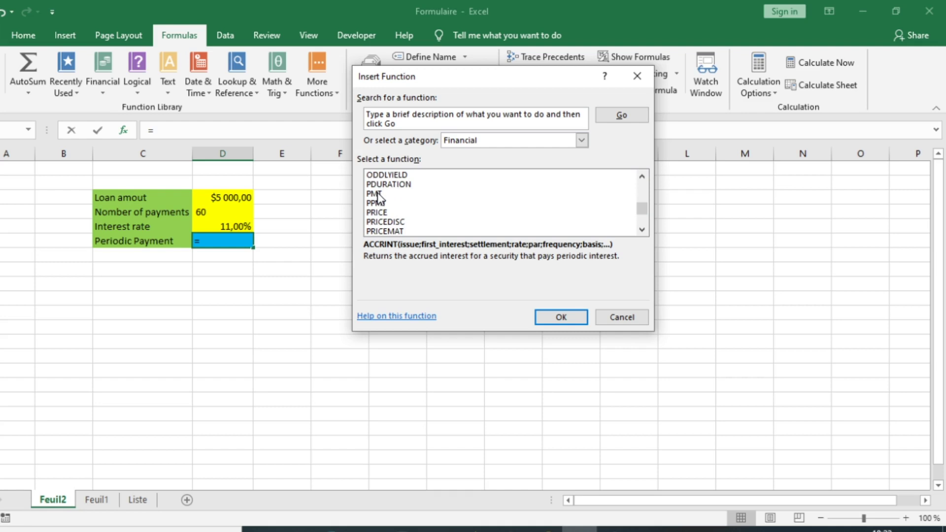
double_click(378, 194)
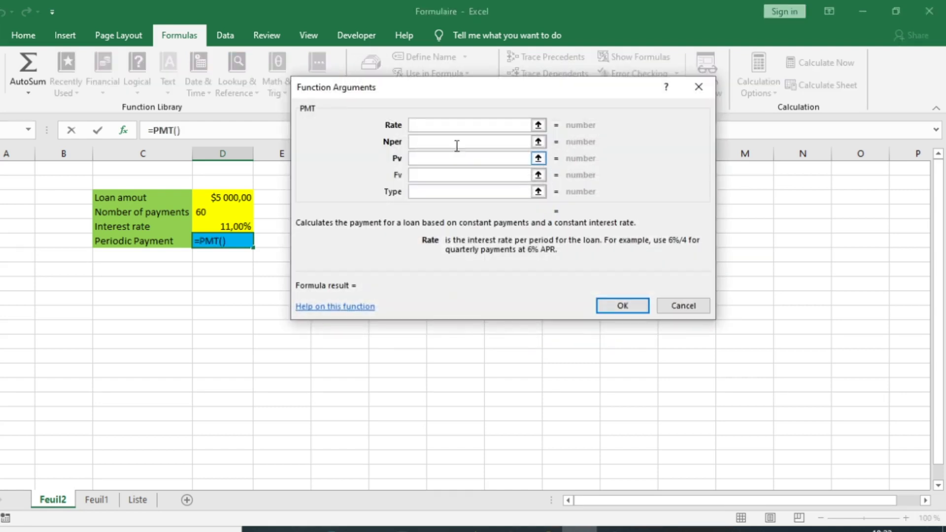
Set the PMT Rate to D5/12 and Nper to D4
click(235, 227)
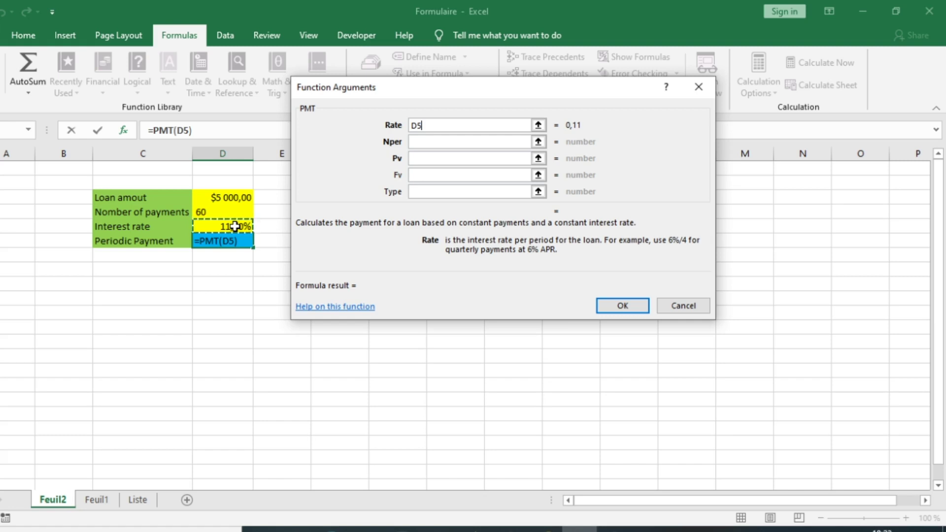
text(/12)
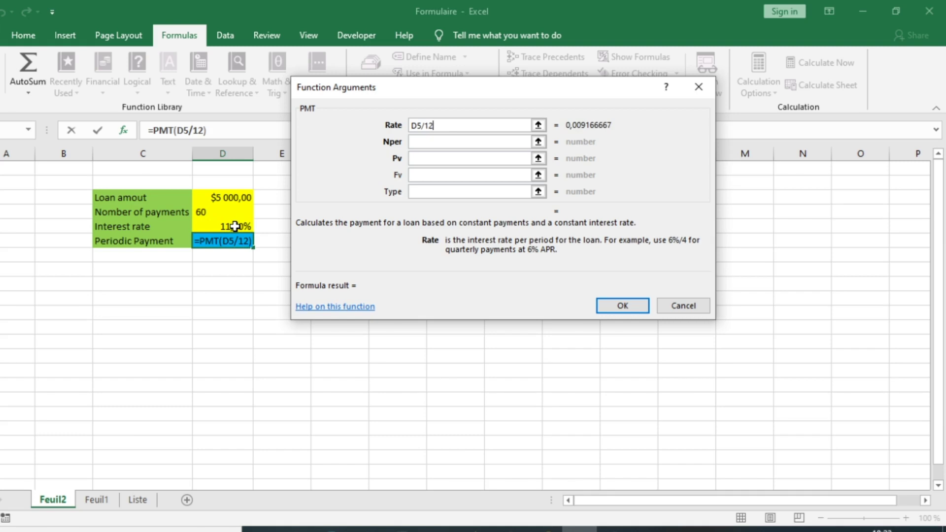
click(420, 143)
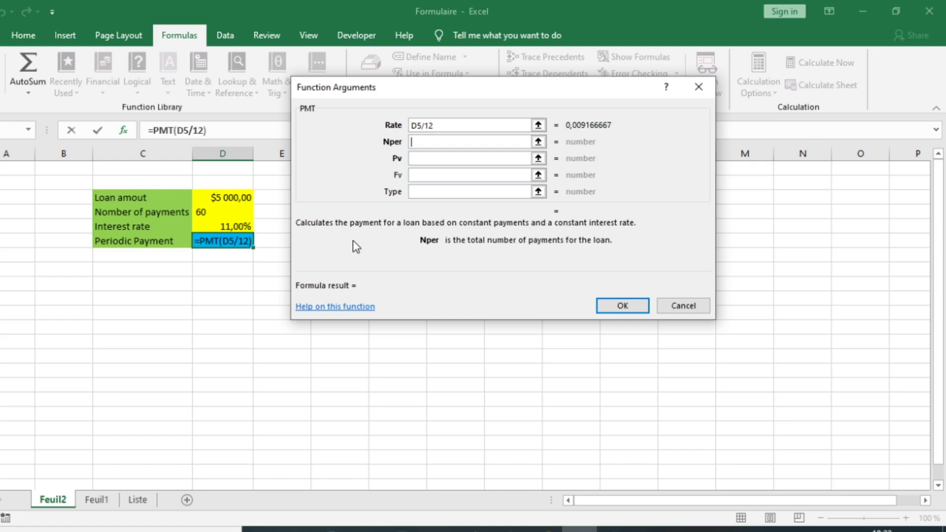
click(220, 213)
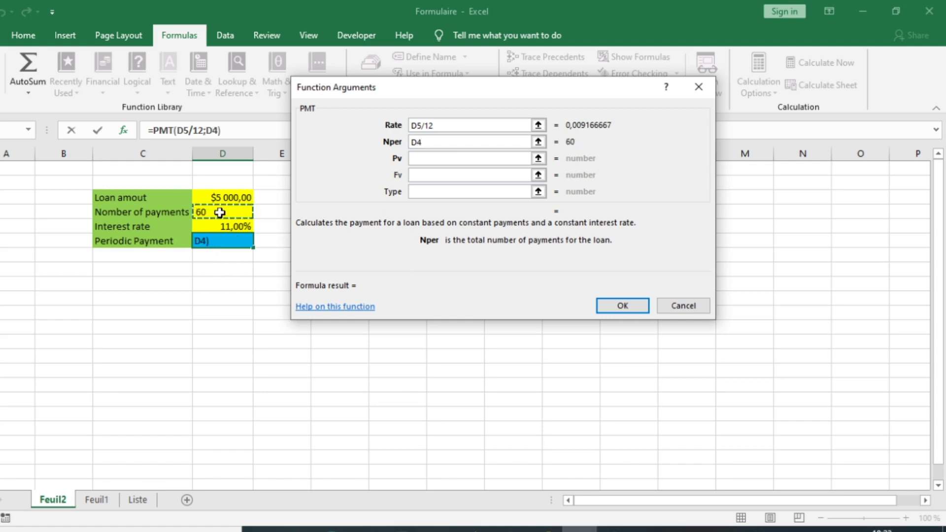
click(447, 160)
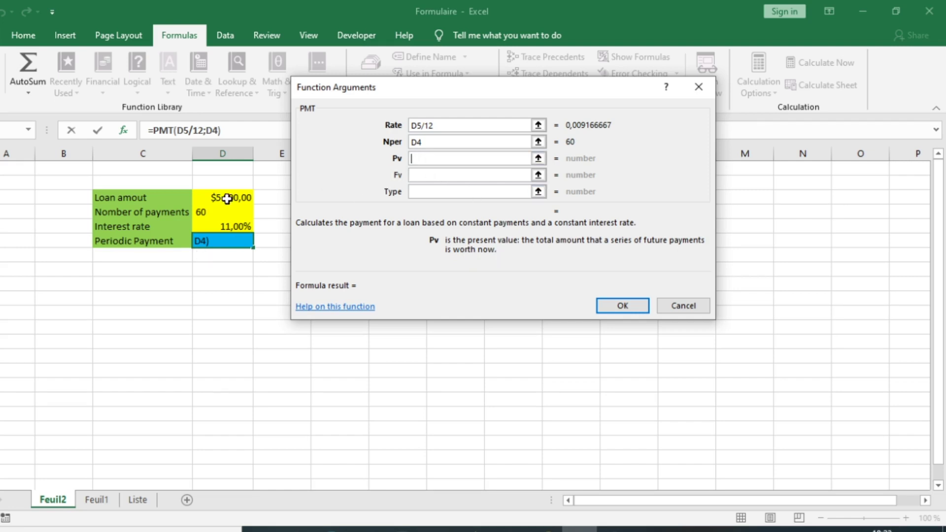
Set the PMT Pv to the loan amount D3, giving -108,7121154
click(242, 198)
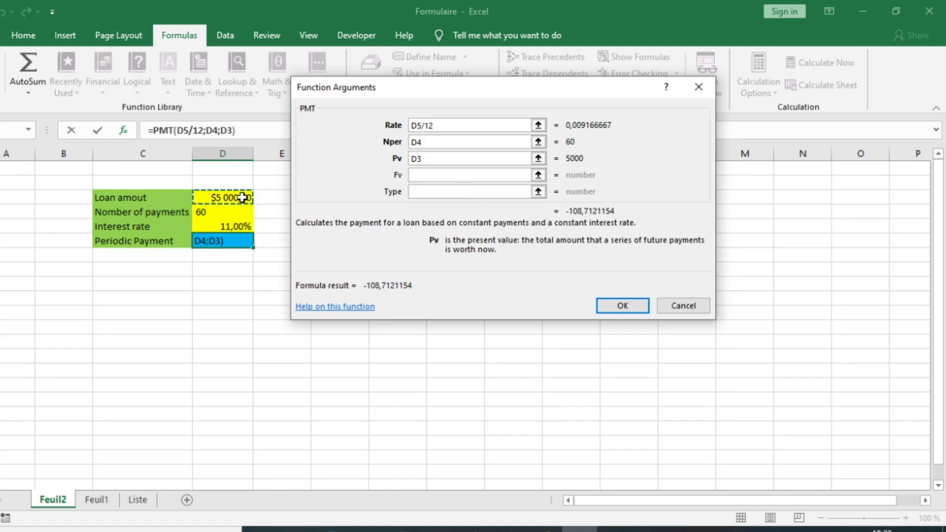
click(441, 177)
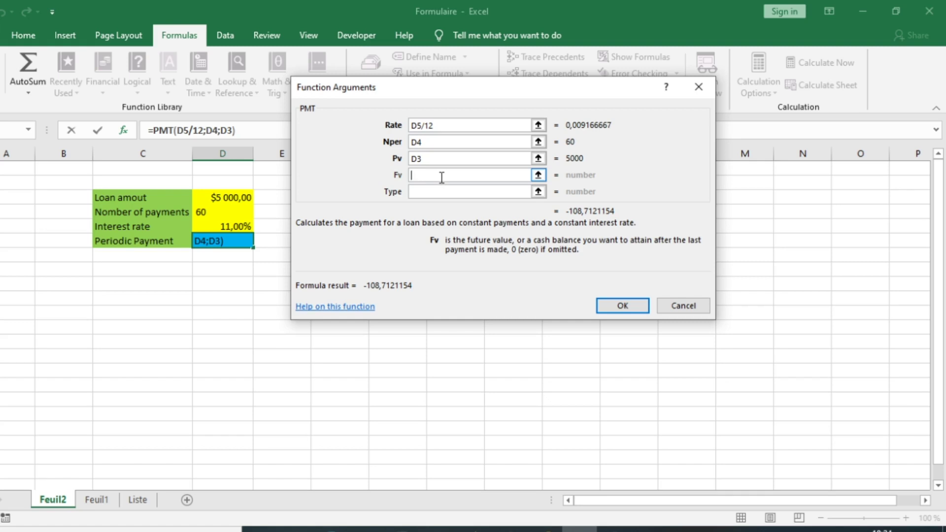
Enter Fv 0 and Type 1, then insert =PMT(D5/12;D4;D3;0;1) into D6
text(0)
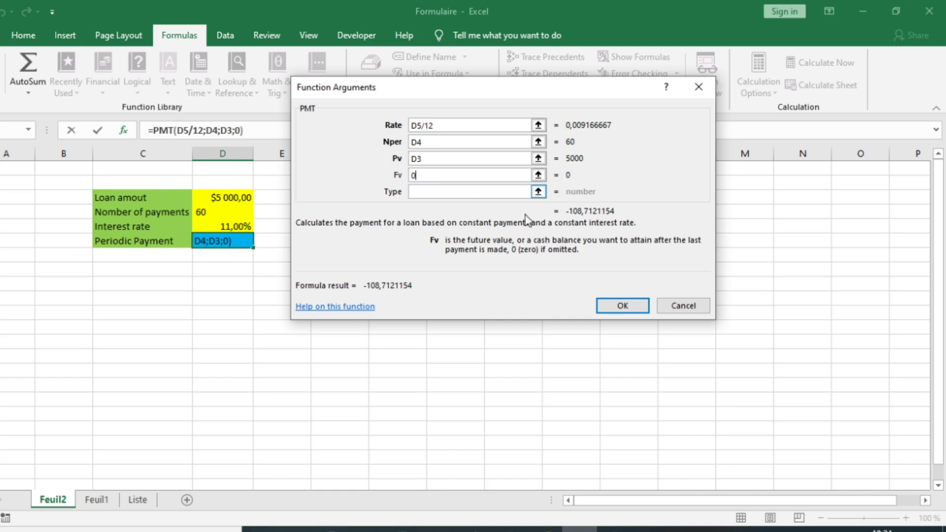
click(477, 192)
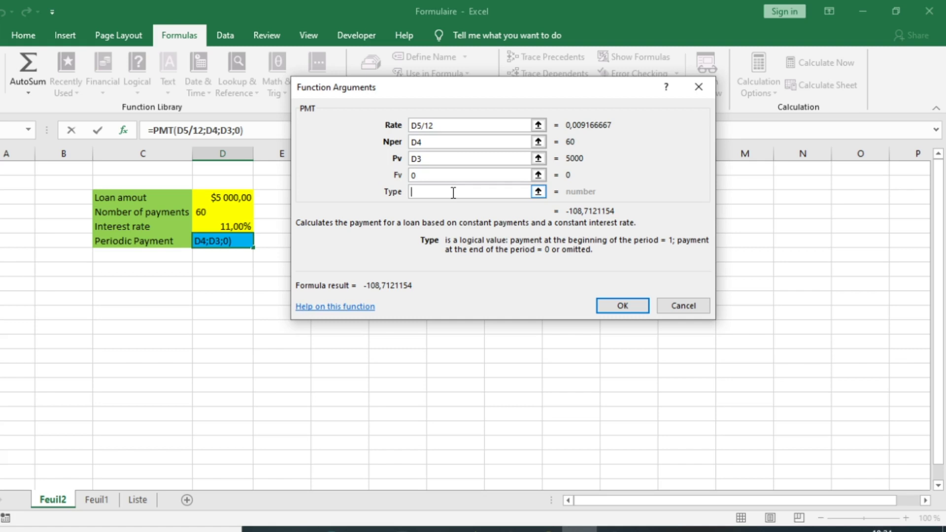
text(1)
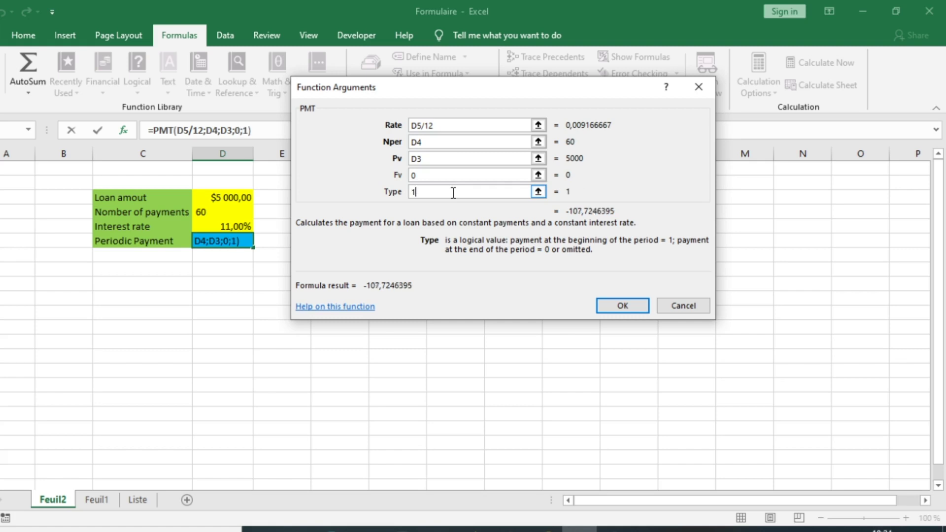
click(607, 306)
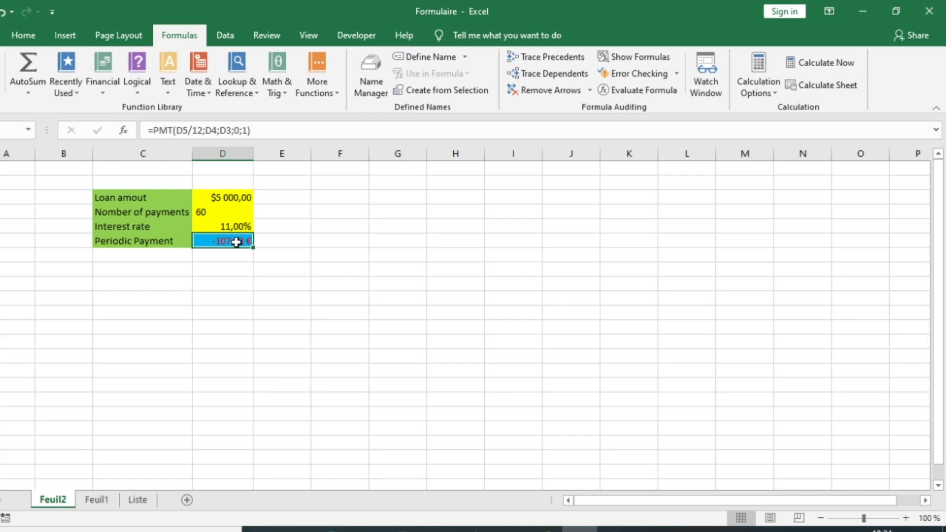
Negate the formula to =-PMT(D5/12;D4;D3;0;1) so D6 shows 107,72 €
click(154, 130)
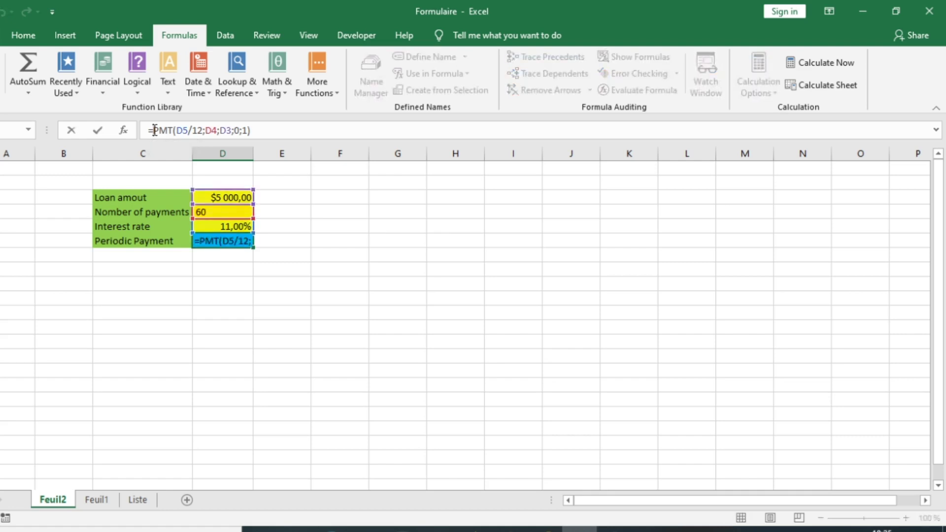
text(-)
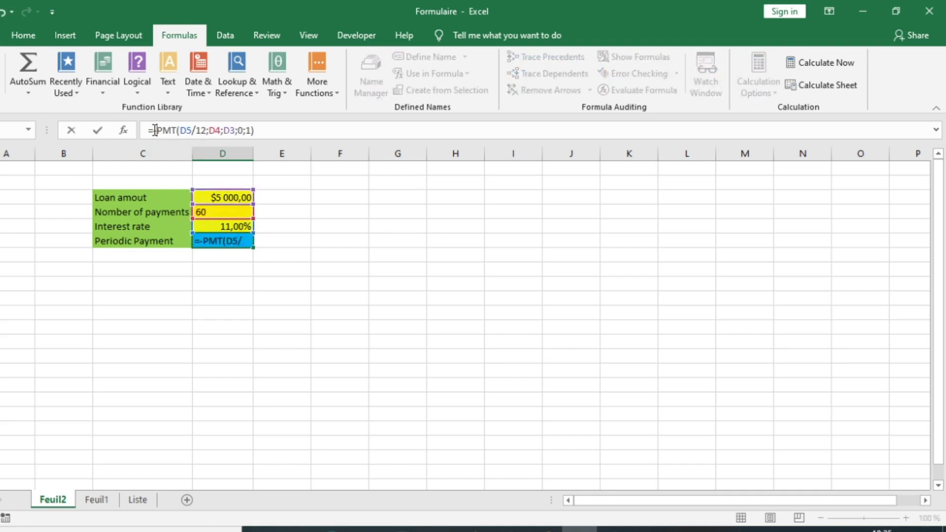
key(Return)
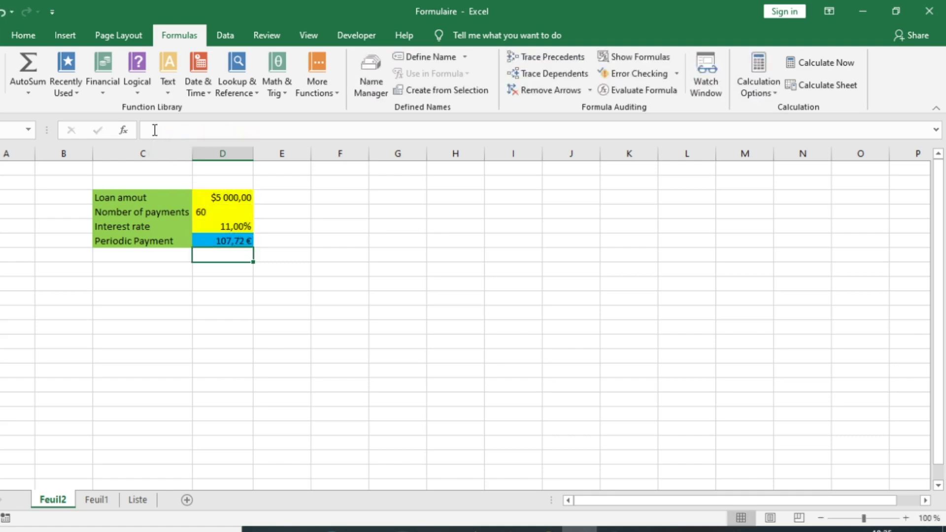
click(239, 241)
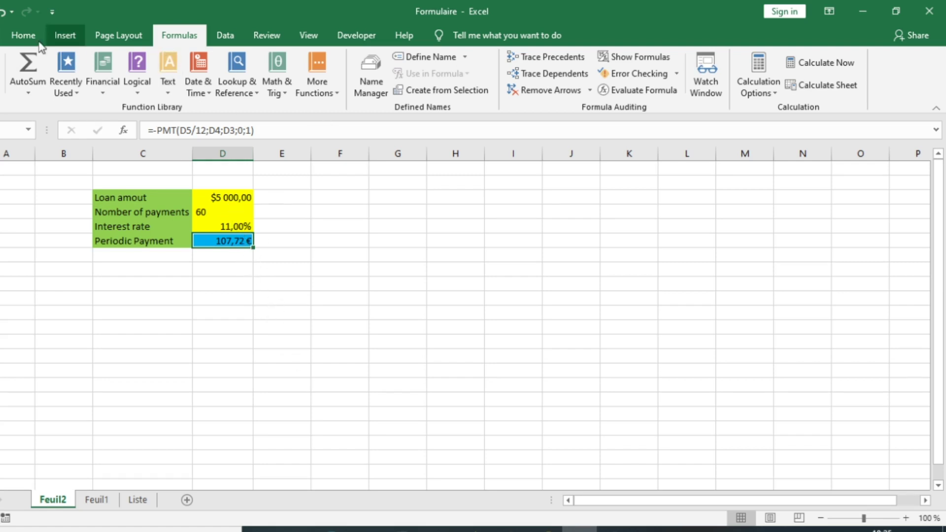
Open the Format Cells number settings for D6 via More Number Formats
click(23, 36)
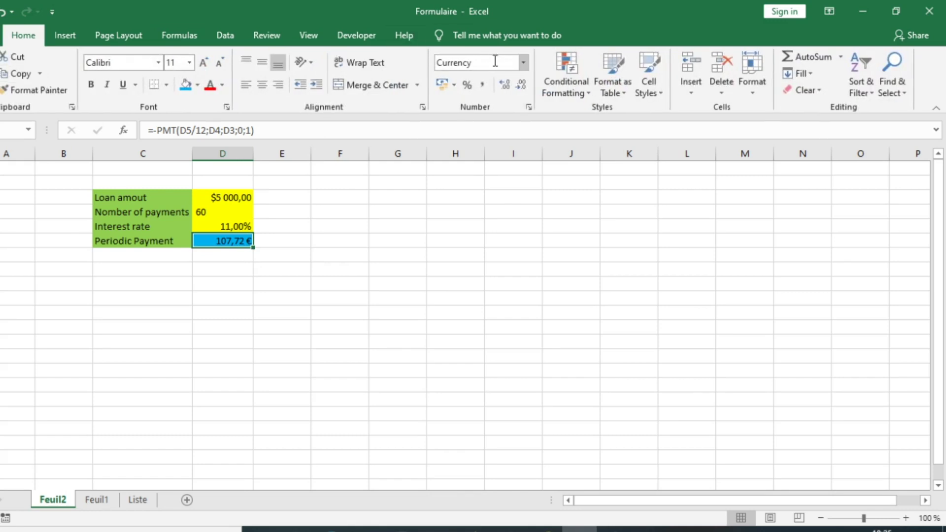
click(523, 63)
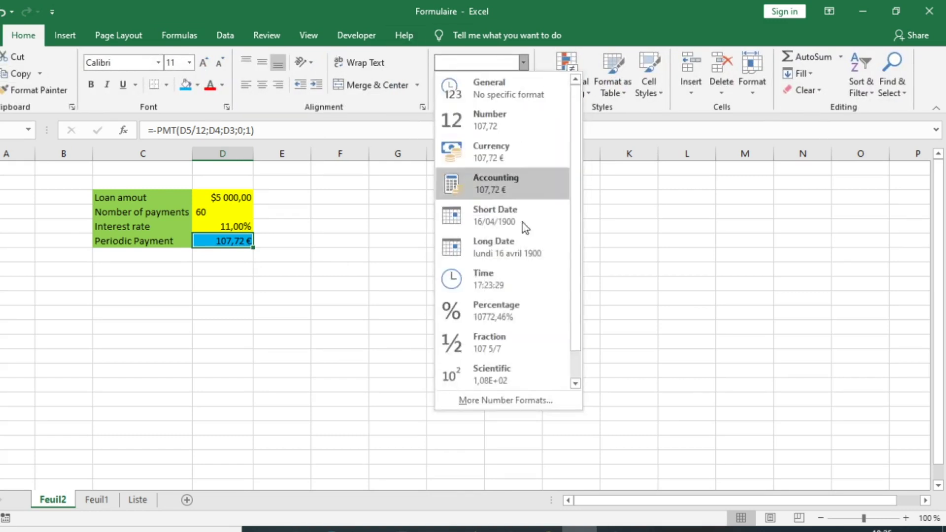
click(491, 401)
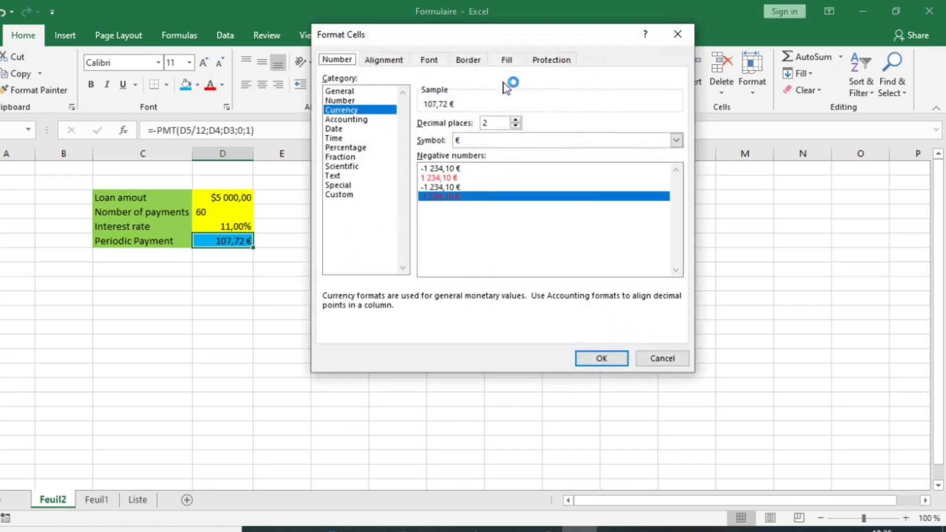
click(338, 194)
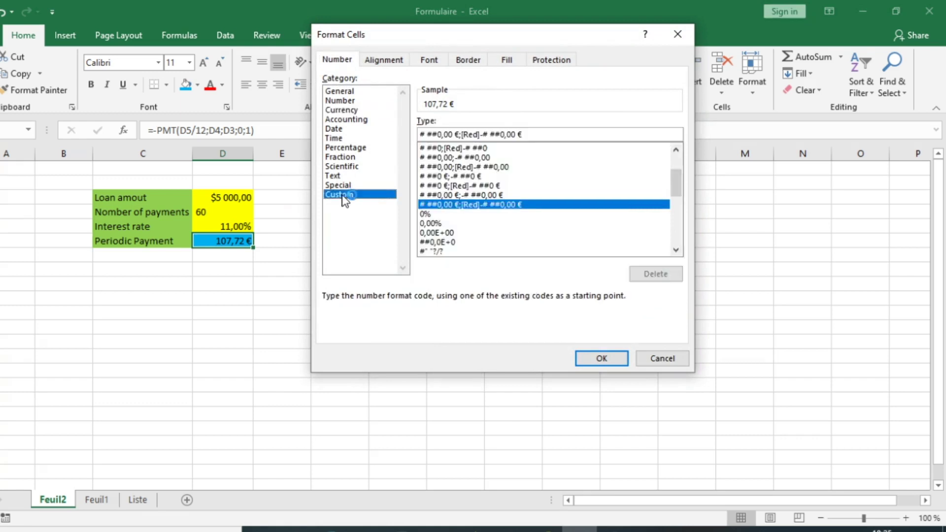
key(Escape)
click(523, 62)
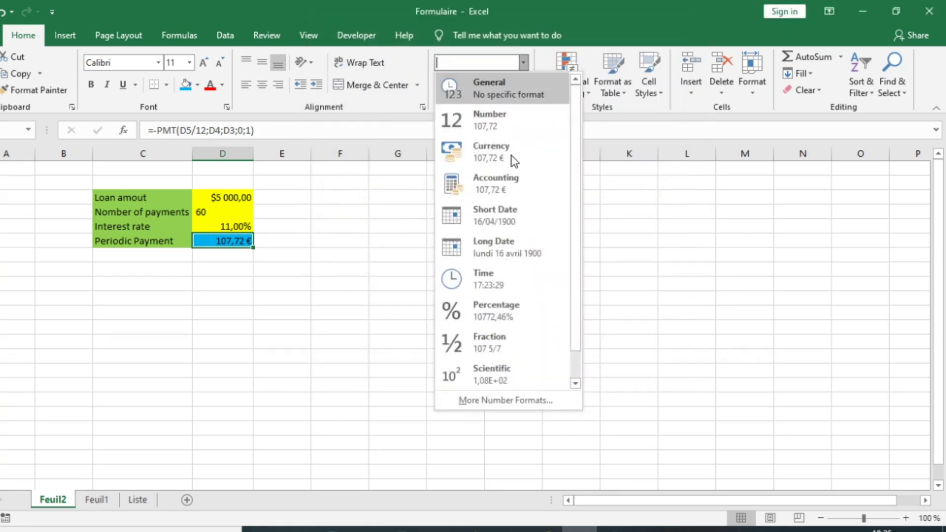
click(487, 404)
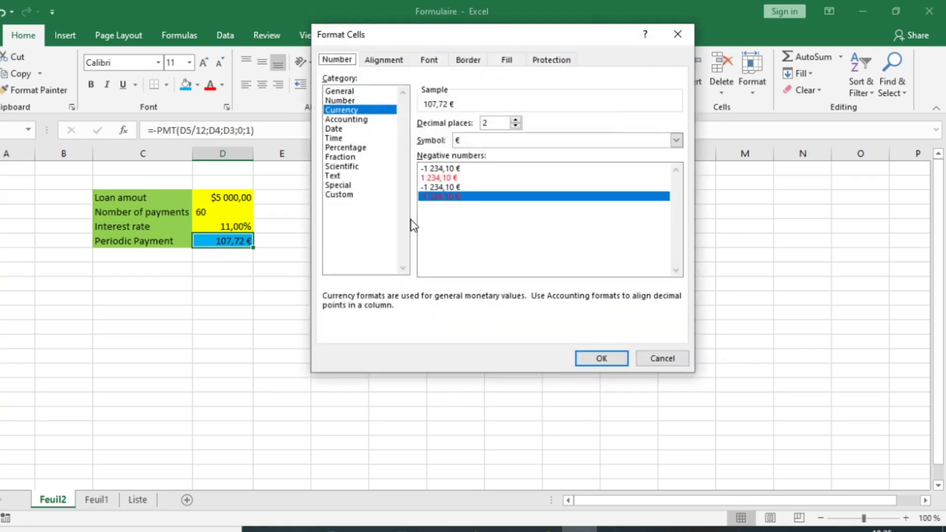
click(353, 195)
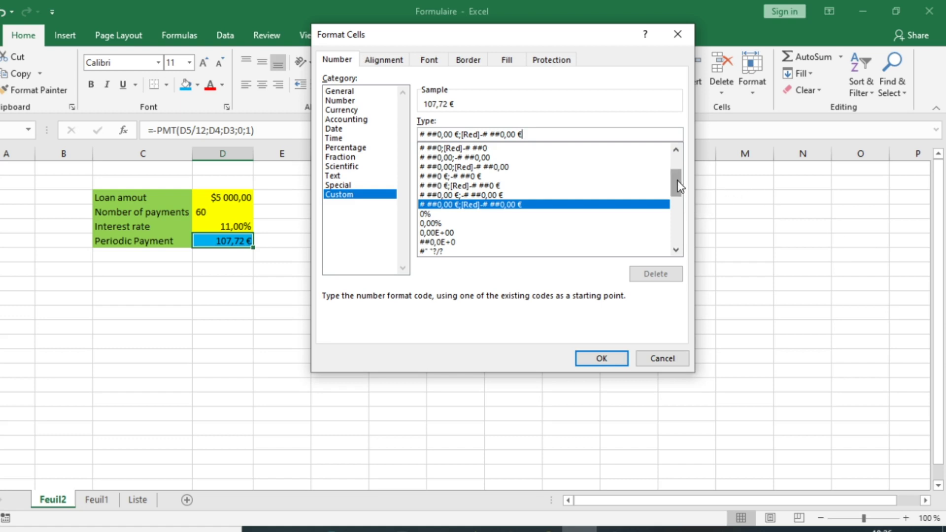
mouse_move(676, 186)
mouse_down()
mouse_move(688, 234)
mouse_move(684, 178)
mouse_up()
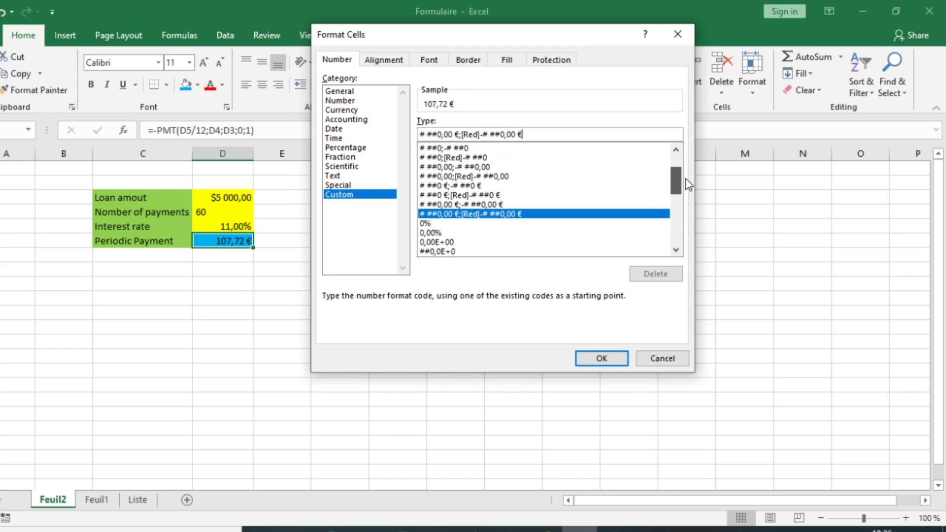
Choose Currency with the $ Cherokee (United States) symbol, previewing $107,72
click(339, 111)
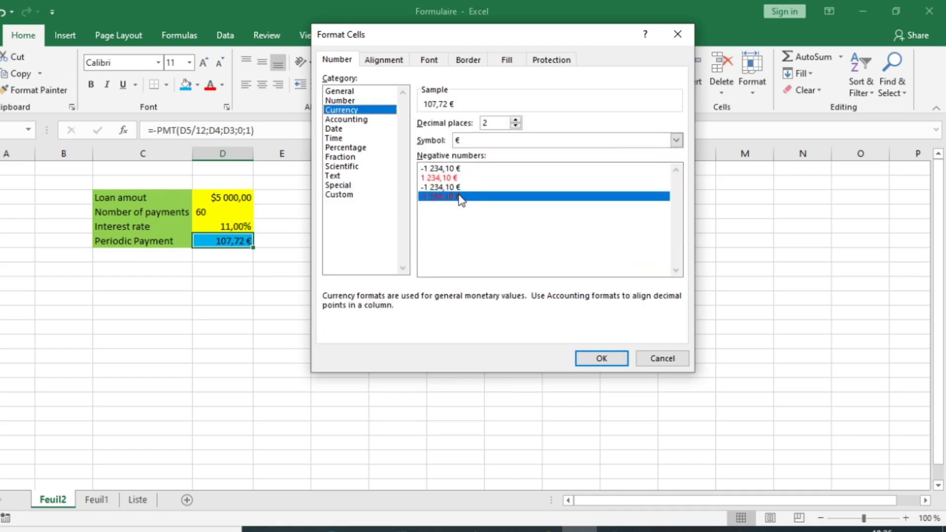
click(676, 140)
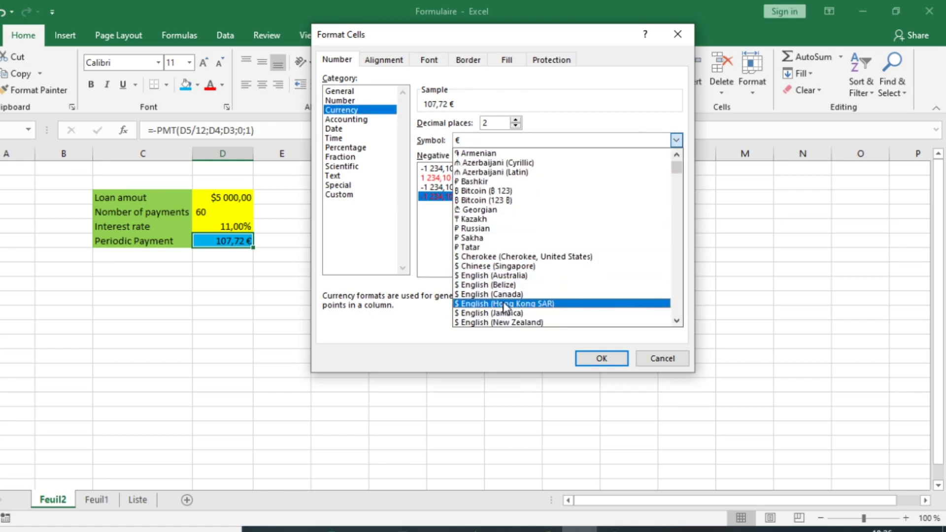
scroll(505, 307, down, 1)
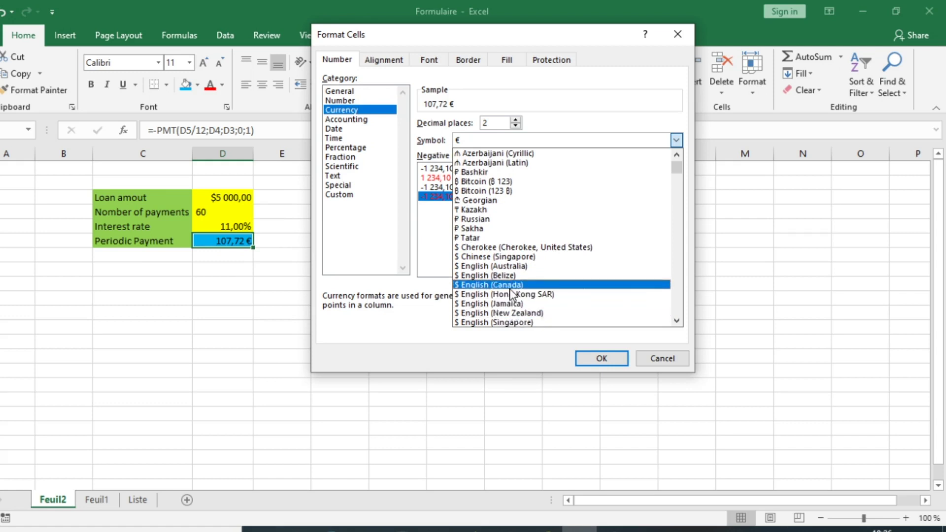
click(525, 248)
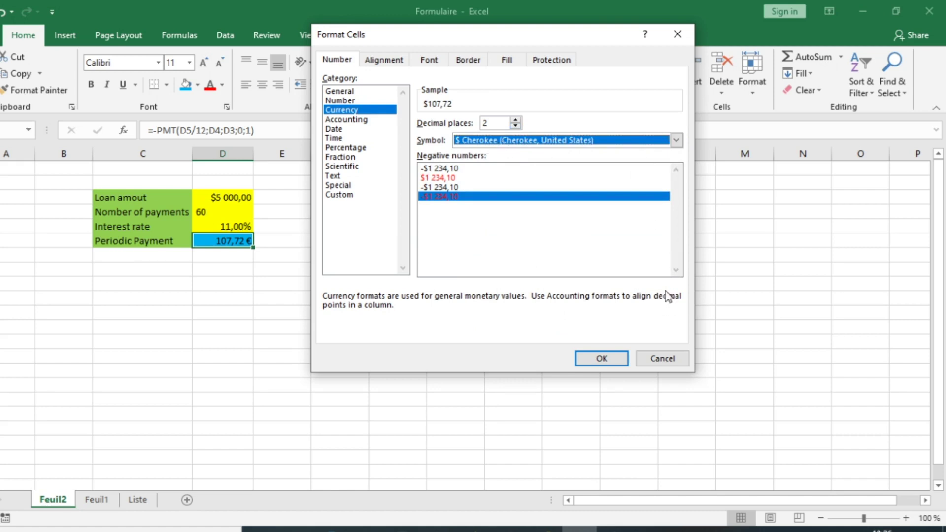
Apply the dollar Currency format so D6 shows $107,72, then select C3:D6
click(601, 359)
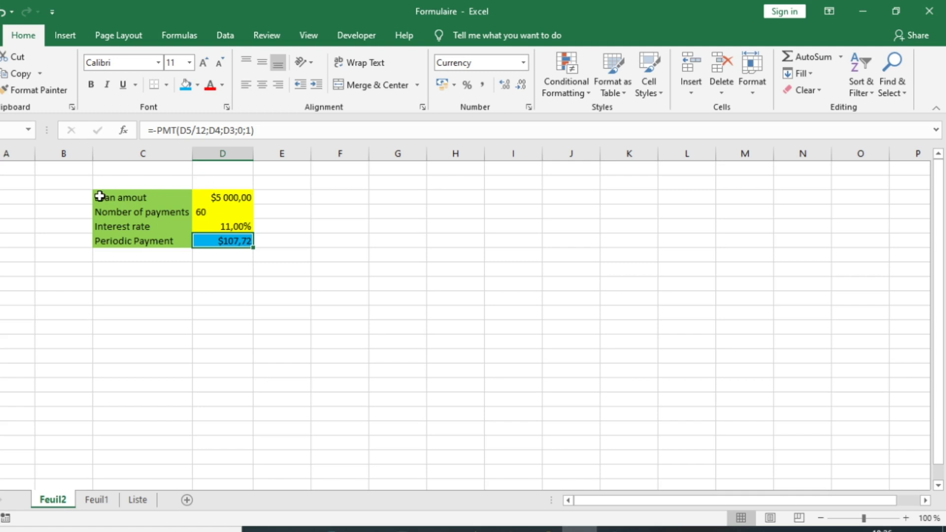
drag(99, 196, 216, 236)
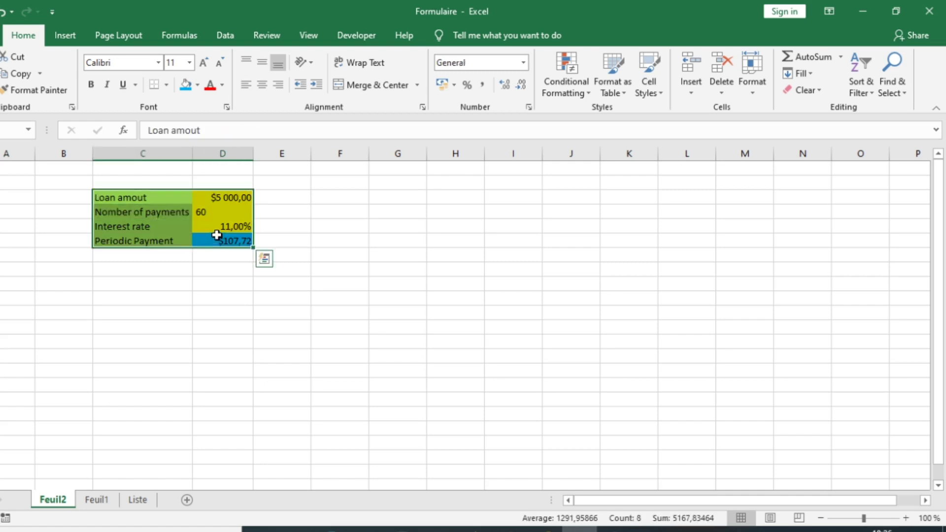